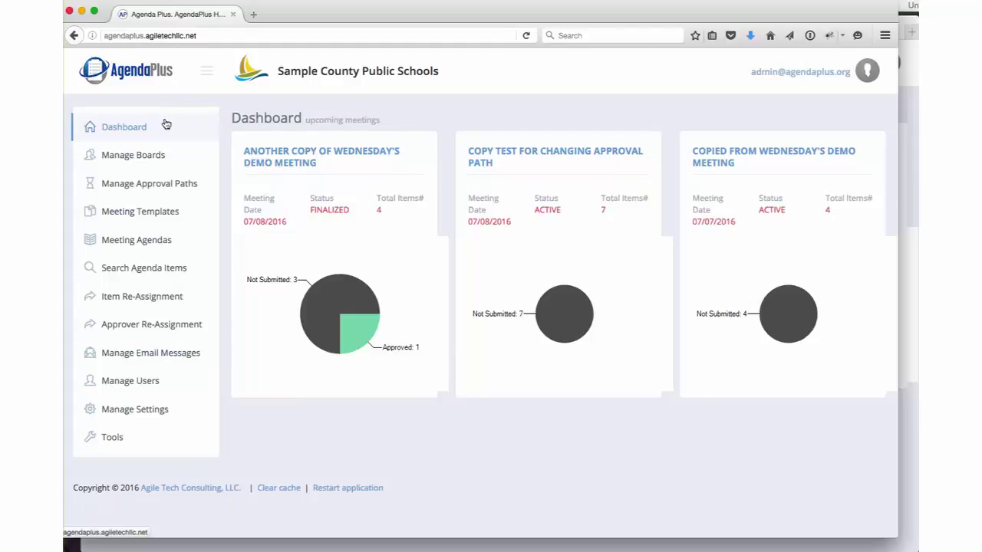
Step: Open approver_01's Edit User record from Manage Users and review its roles and settings
left_click(144, 384)
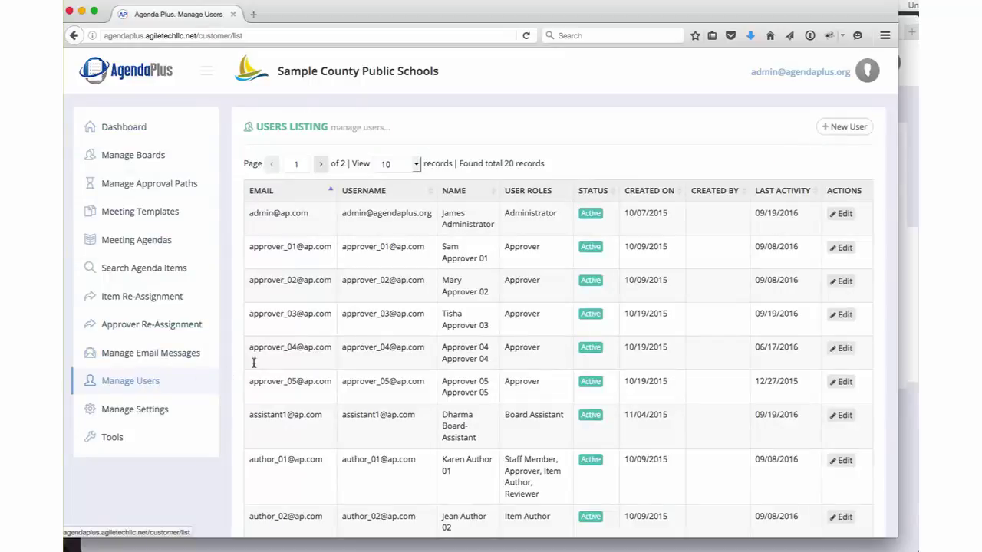
left_click(843, 250)
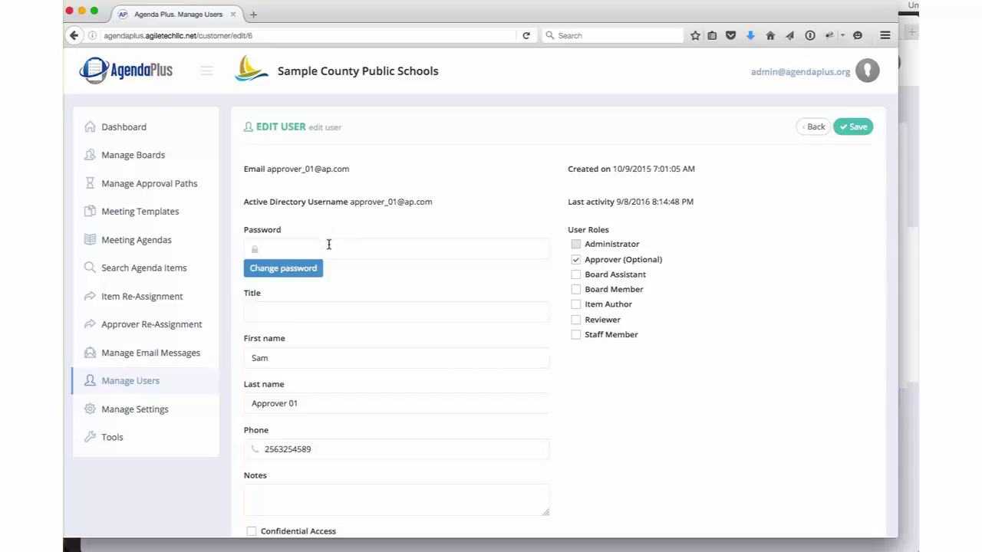
scroll(336, 348, "down", 1)
scroll(337, 348, "down", 3)
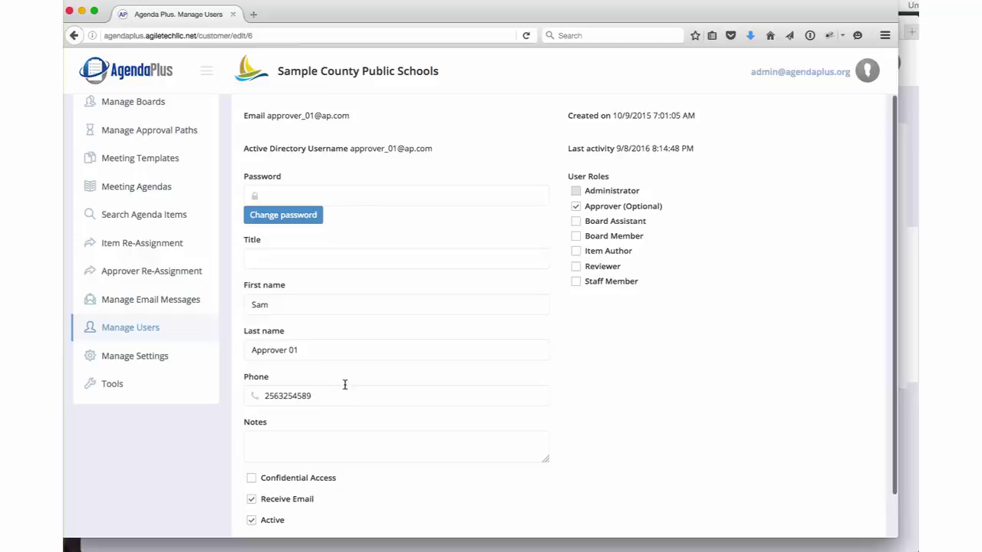
scroll(344, 385, "up", 3)
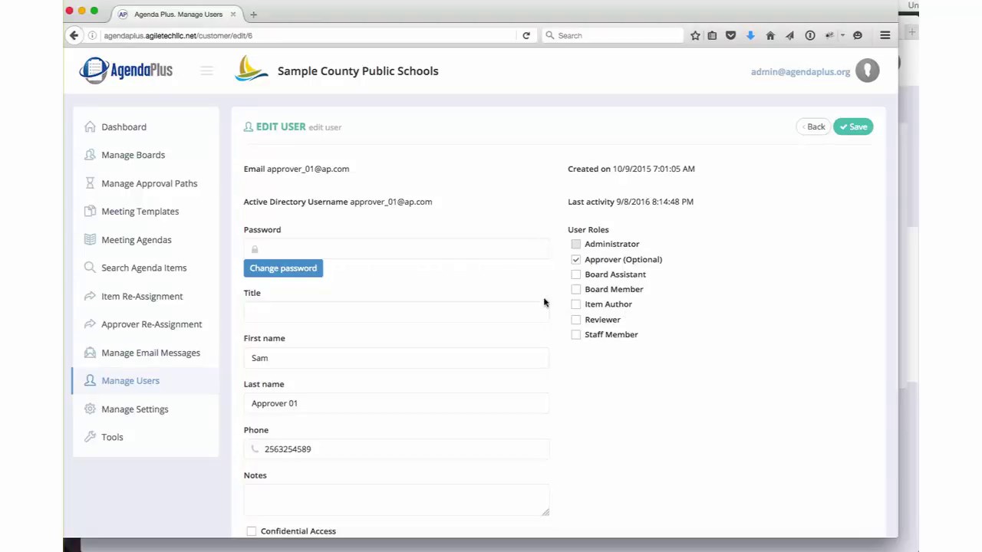
Step: Open the Complex Approval path from Manage Approval Paths to view its levels and approvers
left_click(139, 188)
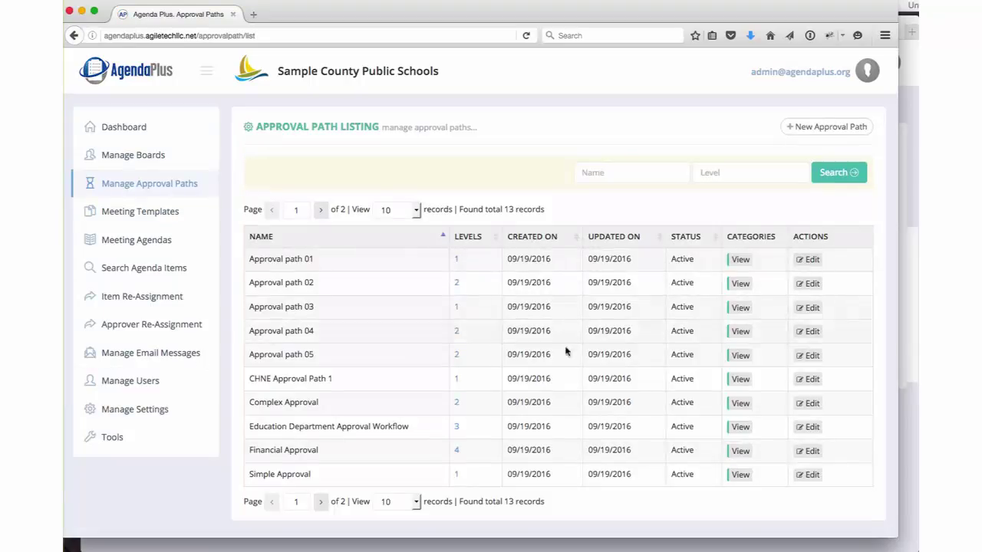
left_click(812, 404)
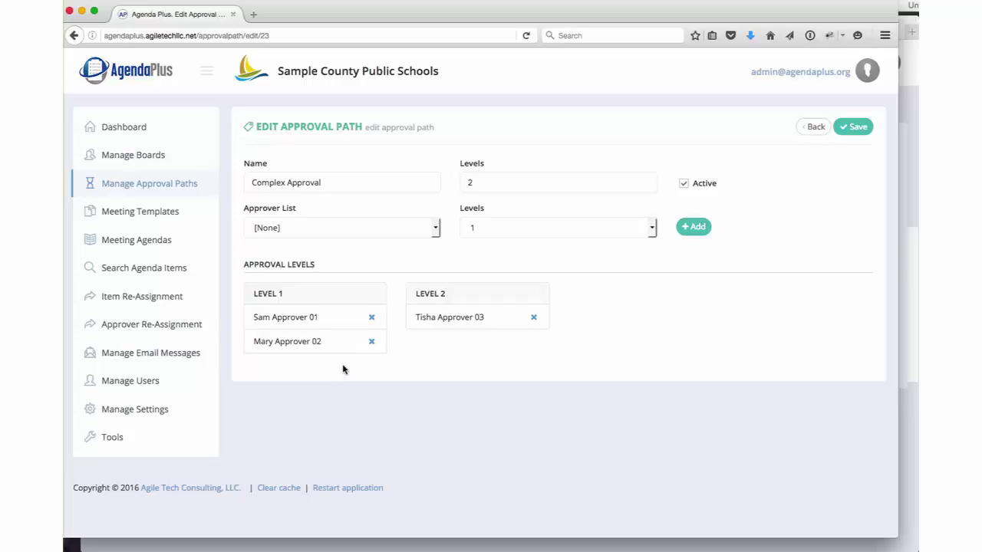
Step: Show the Agile Tech Meeting Template's category list from Meeting Templates
left_click(130, 214)
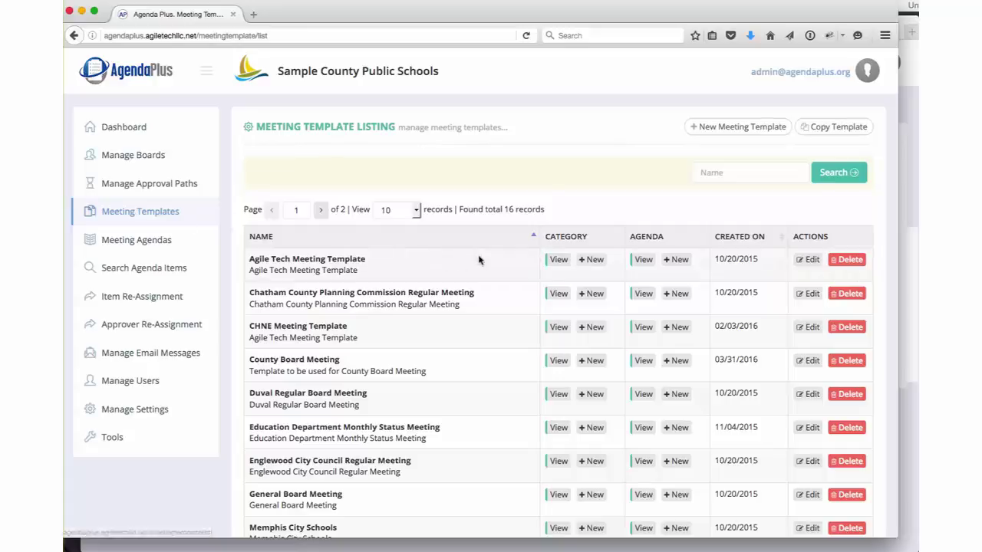
left_click(559, 261)
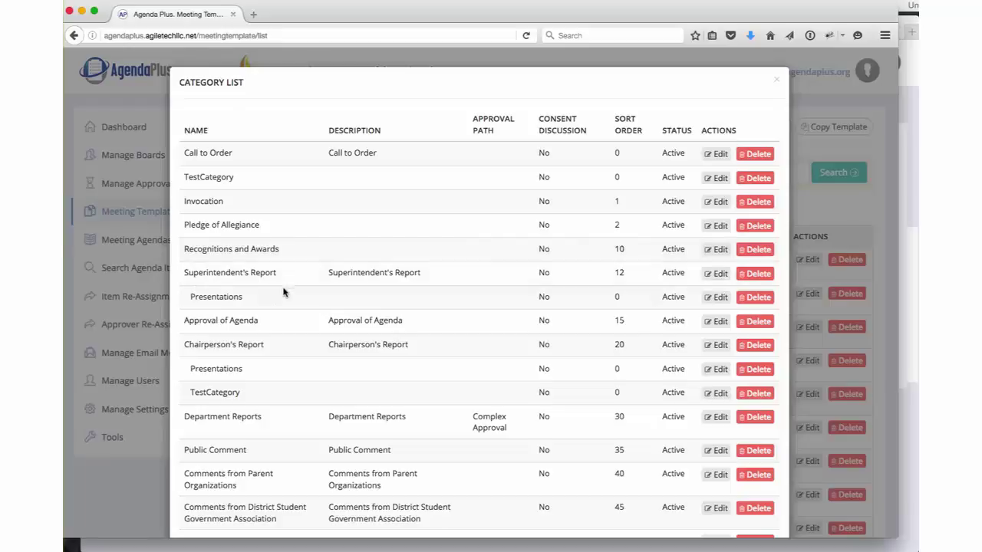
scroll(269, 345, "down", 5)
scroll(269, 346, "down", 2)
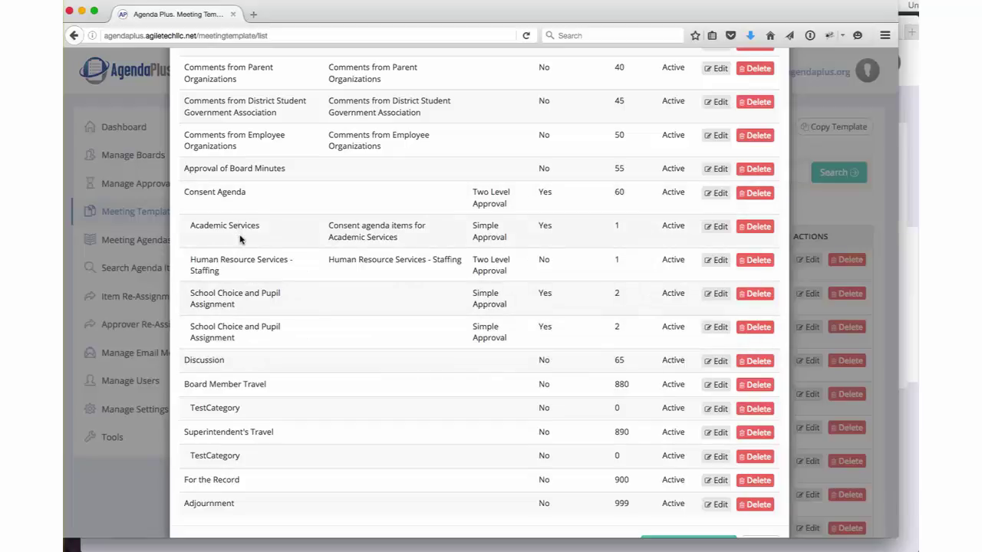
scroll(239, 230, "up", 3)
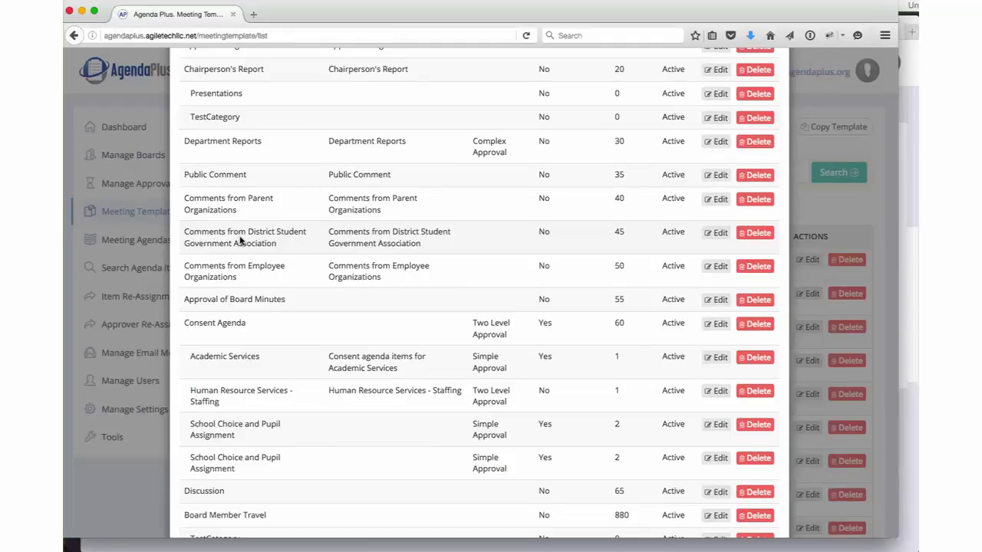
scroll(315, 262, "up", 5)
scroll(315, 262, "up", 4)
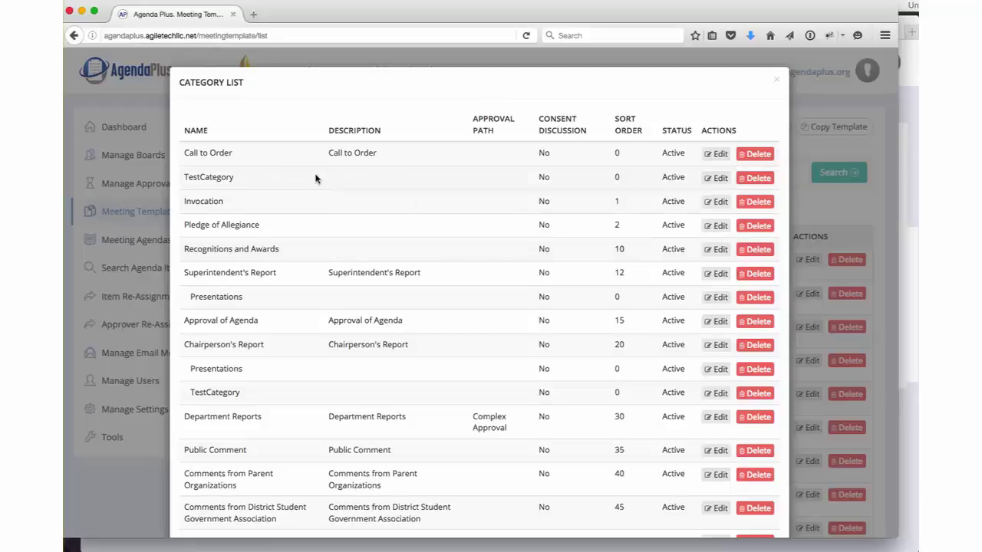
Step: Start a new agenda for Demo School Board using the Agile Tech Meeting Template
left_click(777, 80)
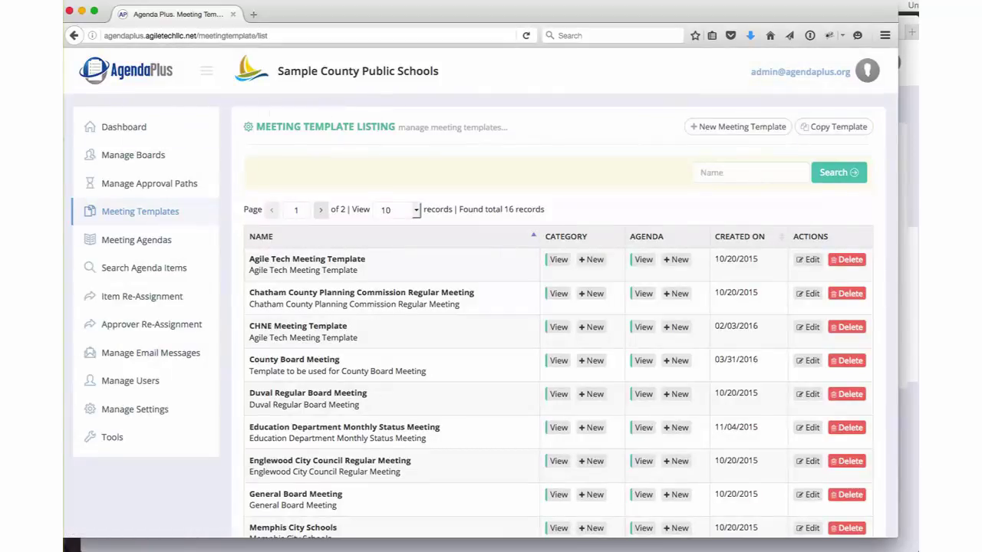
left_click(137, 241)
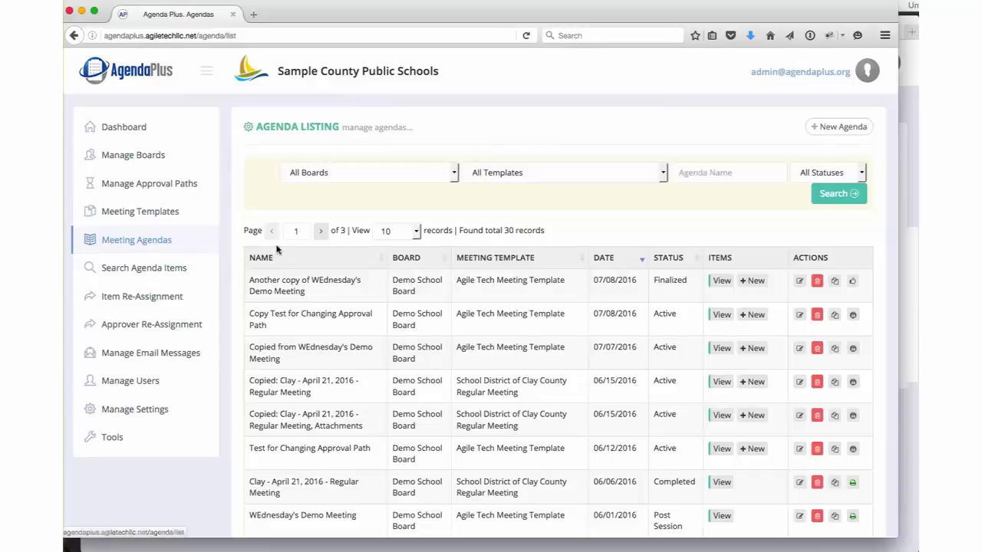
left_click(840, 128)
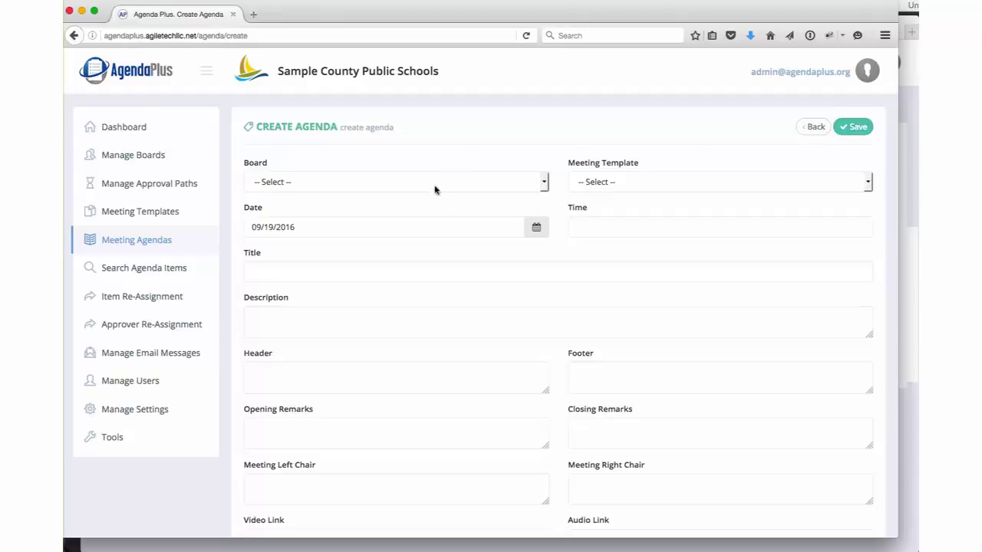
left_click(544, 185)
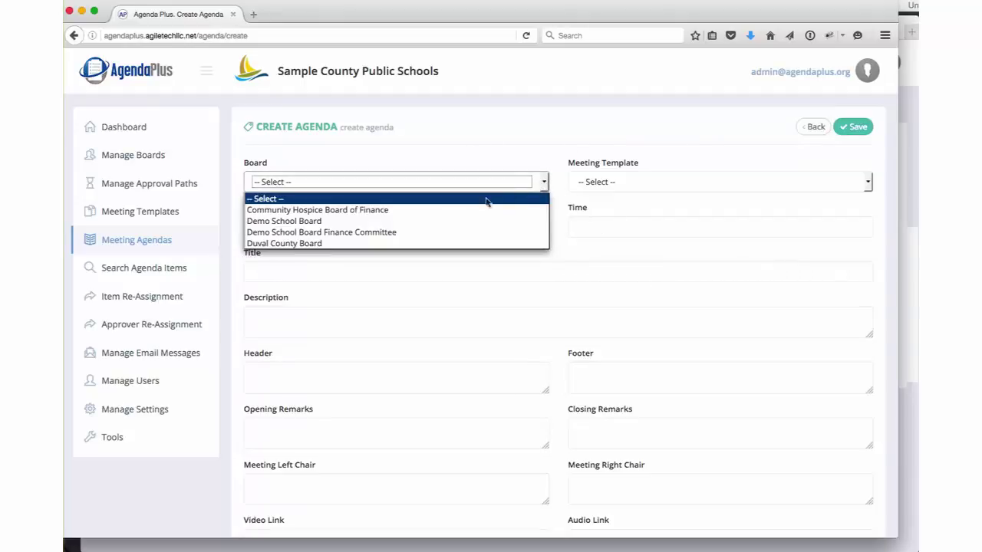
left_click(452, 220)
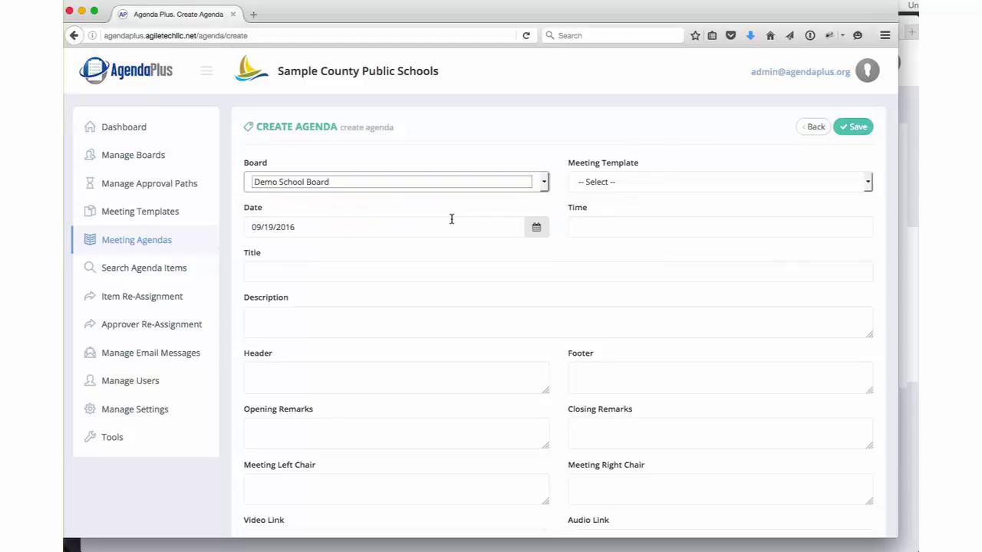
left_click(643, 185)
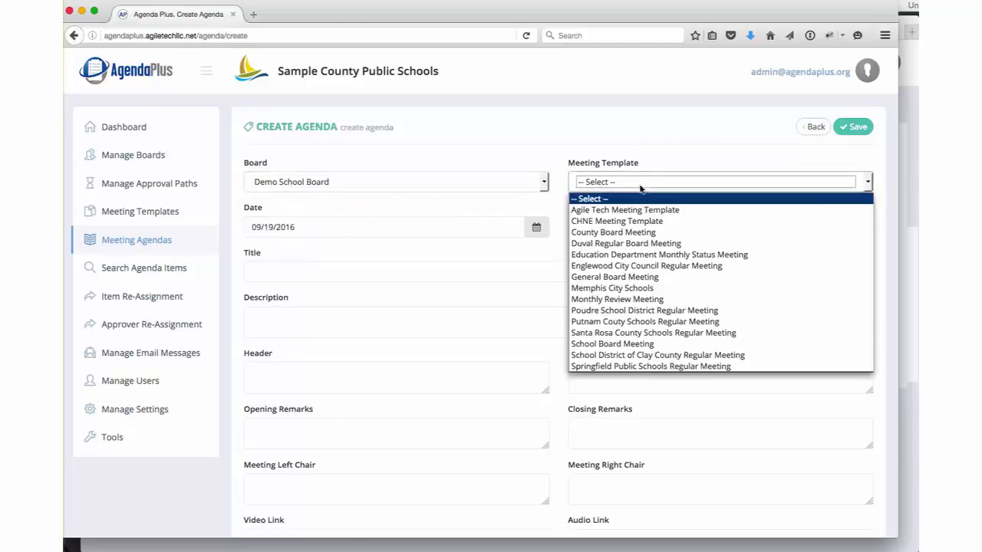
left_click(644, 210)
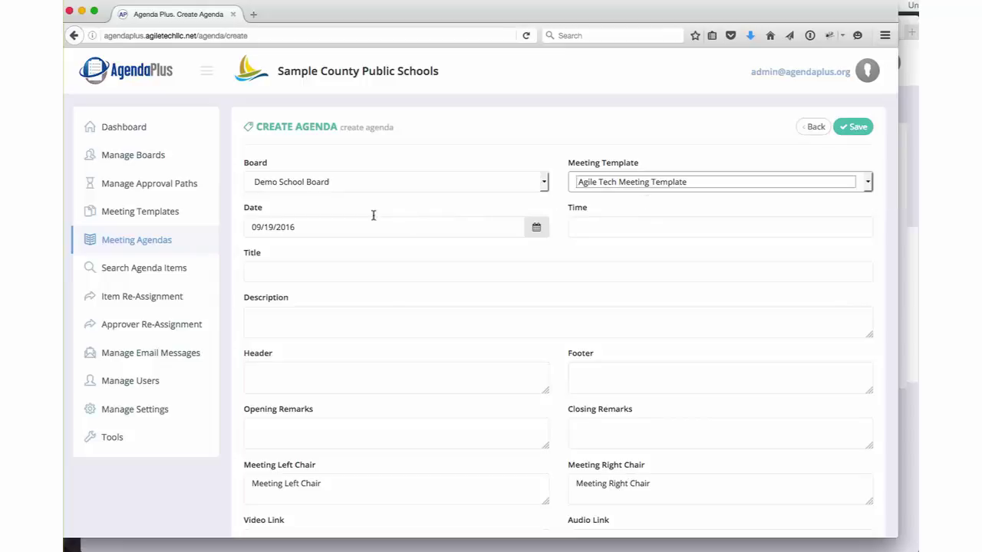
Step: Set the agenda to 09/20/2016 at 7:00pm, titled 'Standard MOnthly board meeting'
left_click(535, 229)
left_click(573, 344)
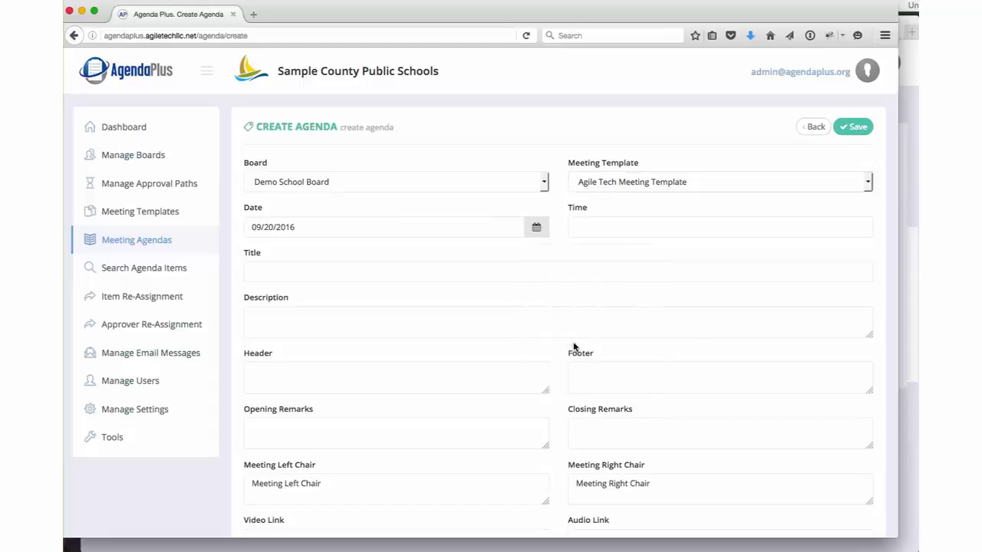
left_click(603, 227)
type("7:00pm")
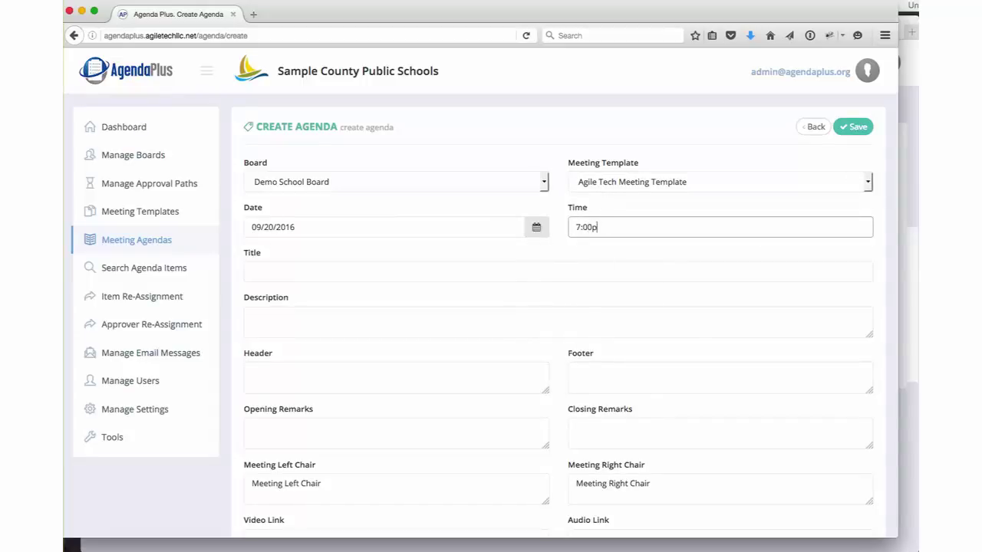
left_click(375, 273)
type("Stand")
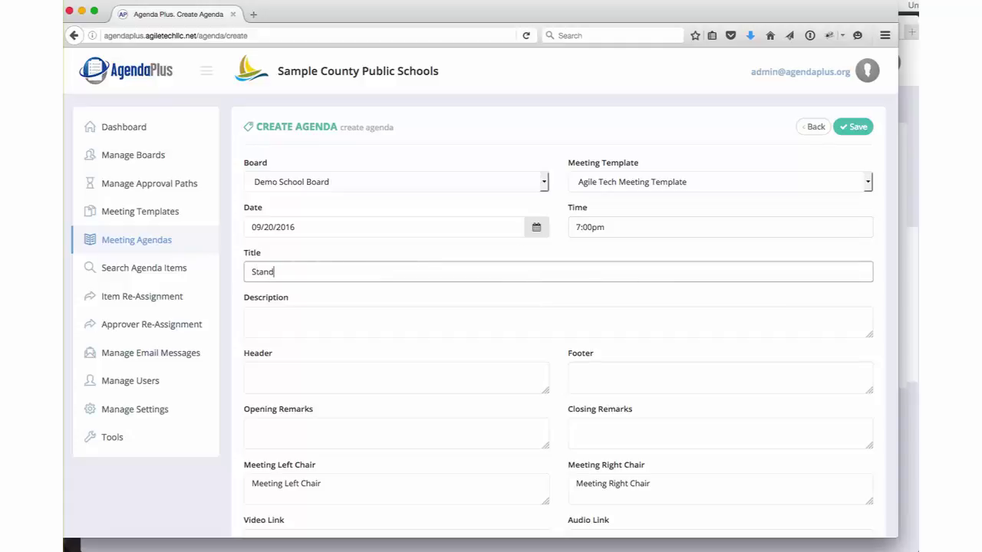
type("ard MOnthly board meeting")
left_click(333, 320)
scroll(346, 318, "down", 3)
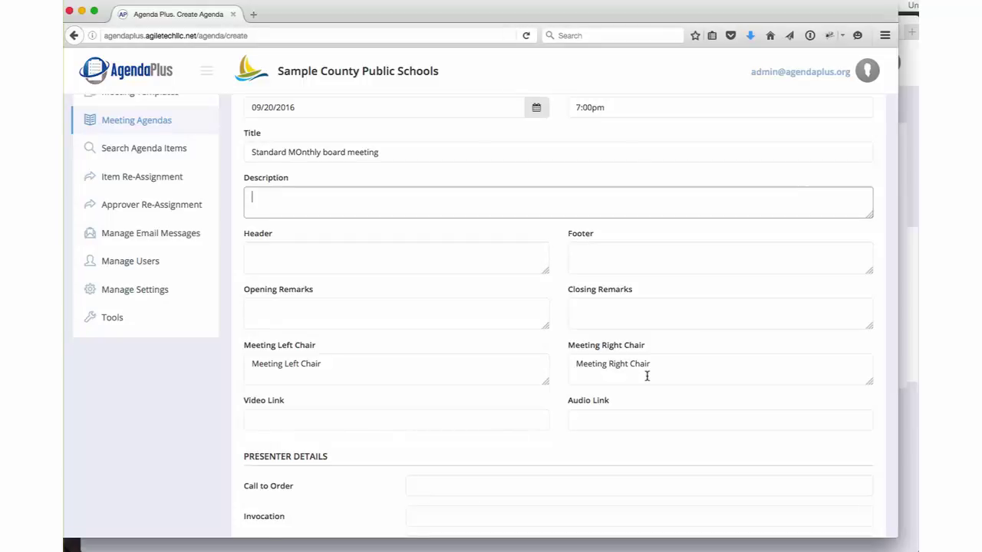
scroll(636, 342, "up", 3)
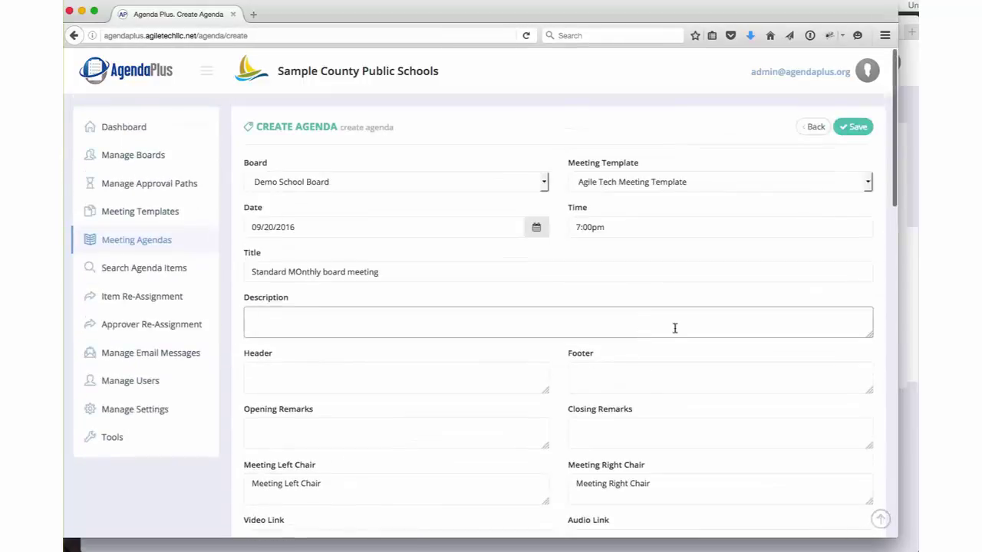
Step: Save the Standard MOnthly board meeting agenda and view its item tree
left_click(846, 130)
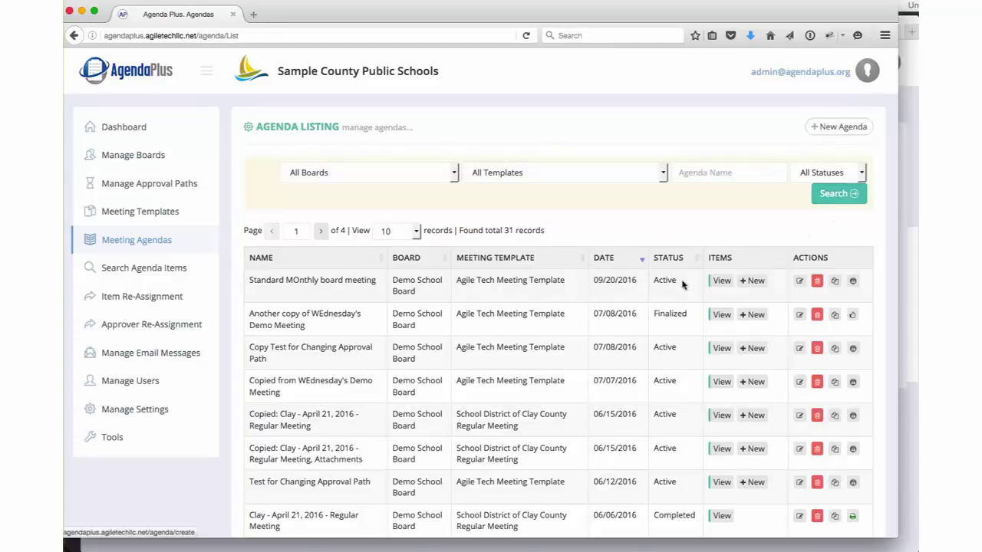
left_click(722, 283)
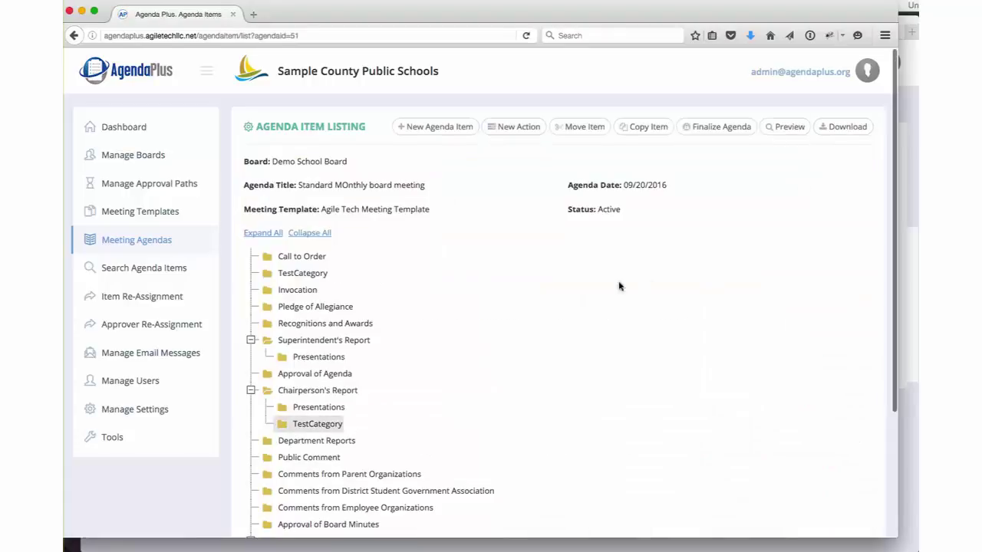
scroll(394, 287, "down", 5)
scroll(397, 289, "up", 2)
scroll(396, 289, "up", 2)
Step: Create an agenda item under Consent Agenda, Human Resource Services - Staffing, with Approval path 01
left_click(454, 130)
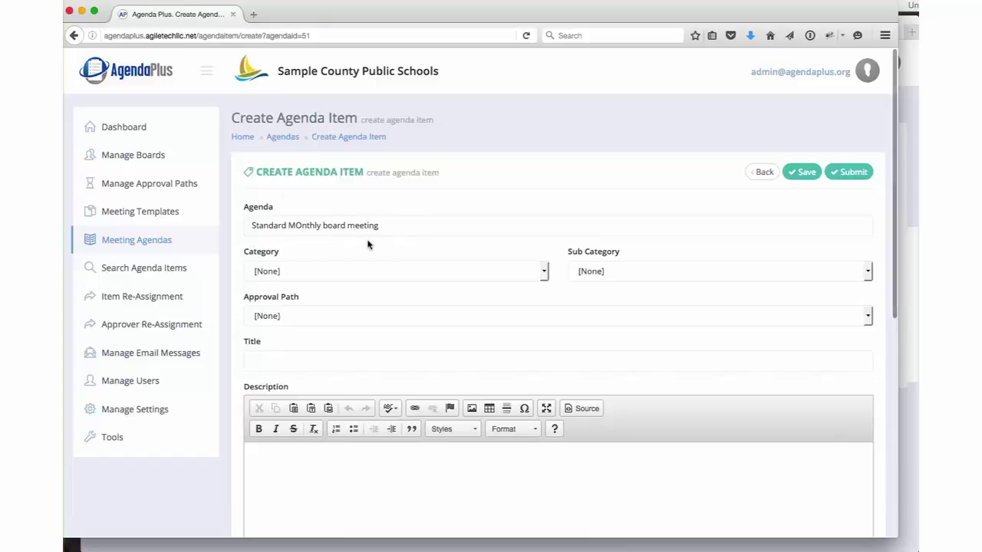
left_click(311, 274)
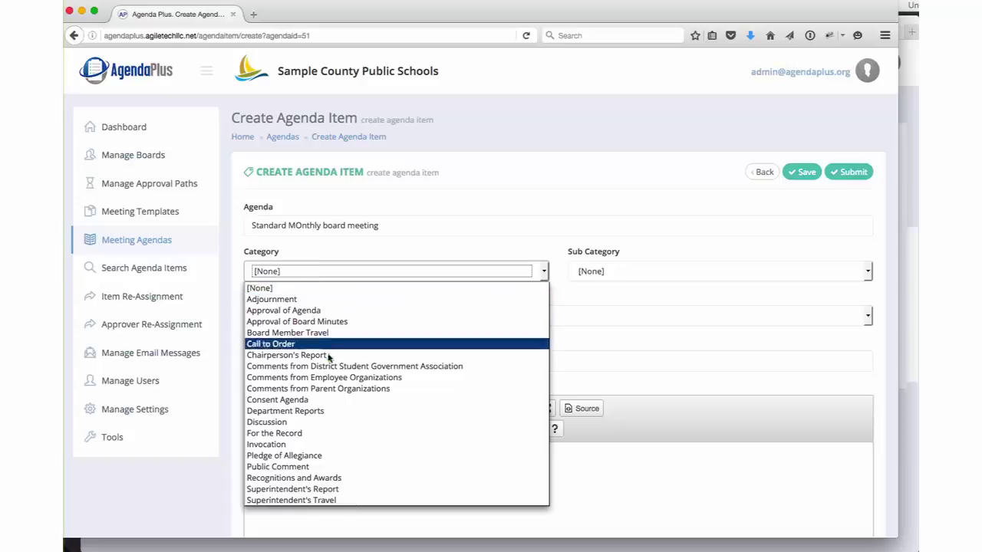
left_click(337, 400)
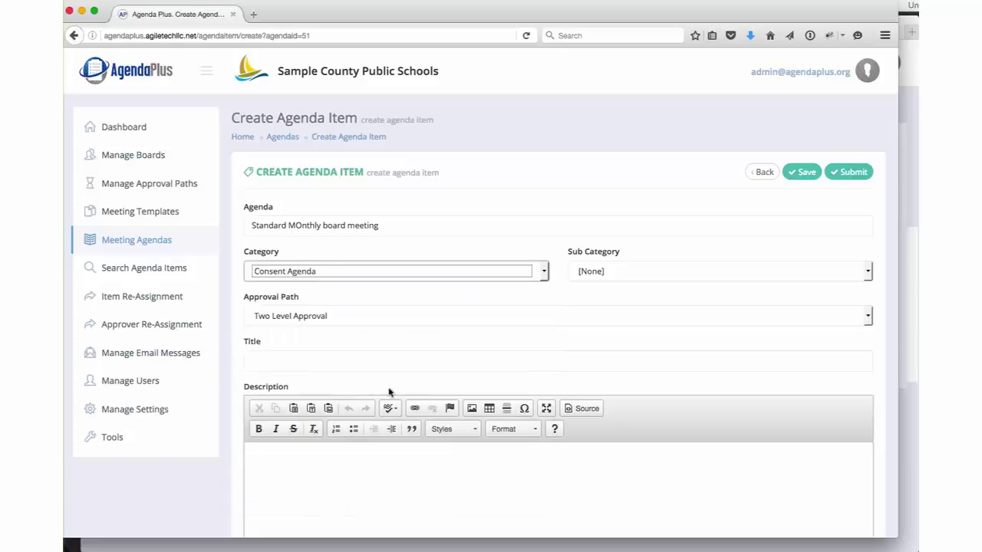
left_click(625, 272)
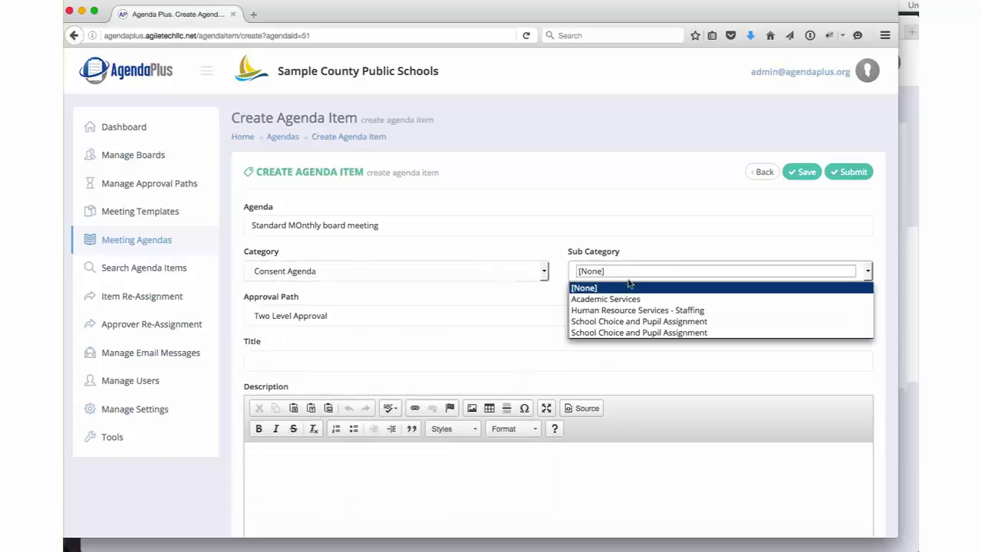
left_click(650, 311)
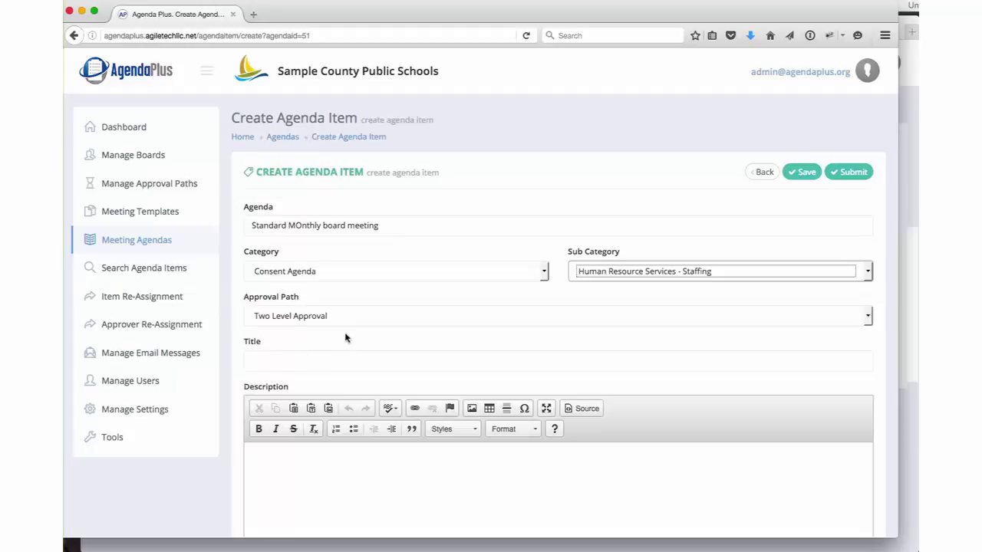
left_click(364, 317)
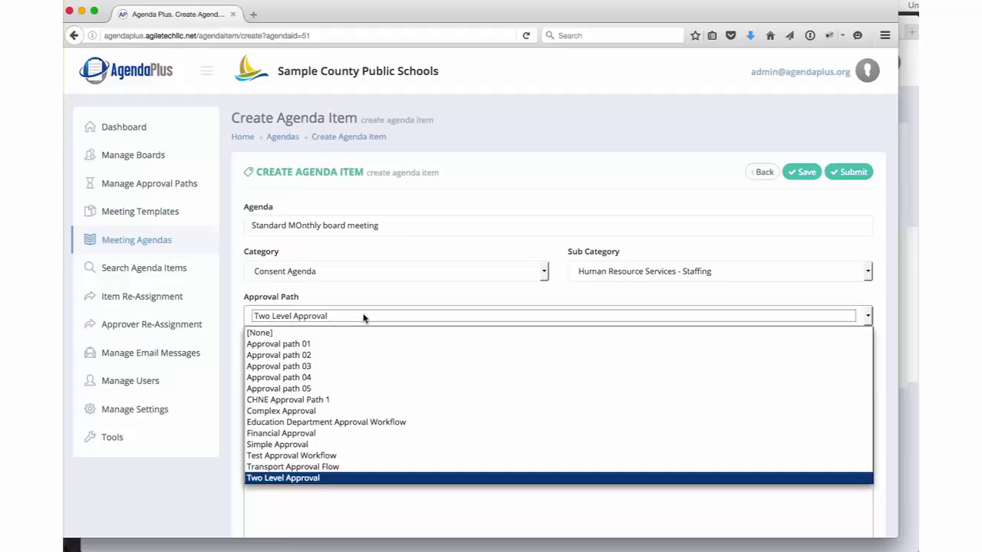
left_click(320, 346)
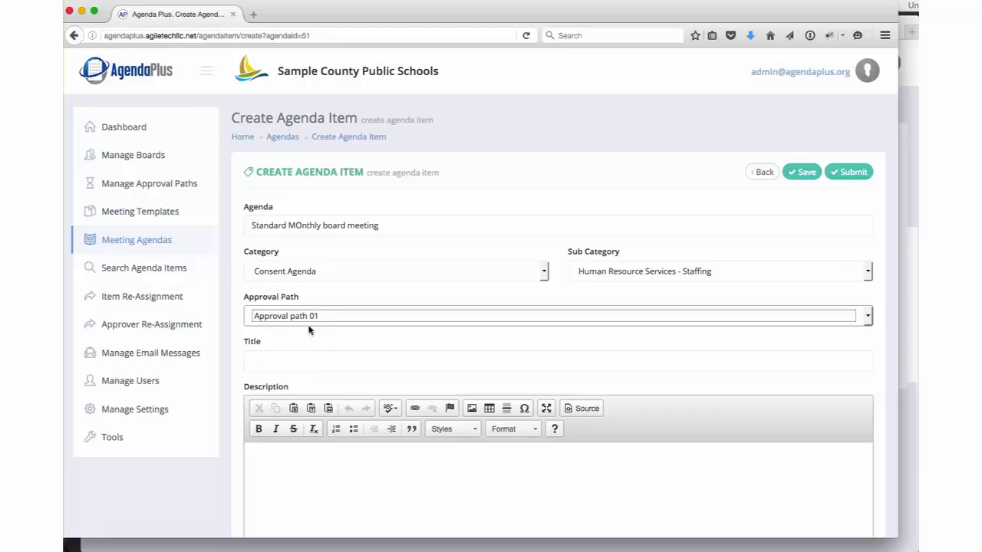
left_click(282, 361)
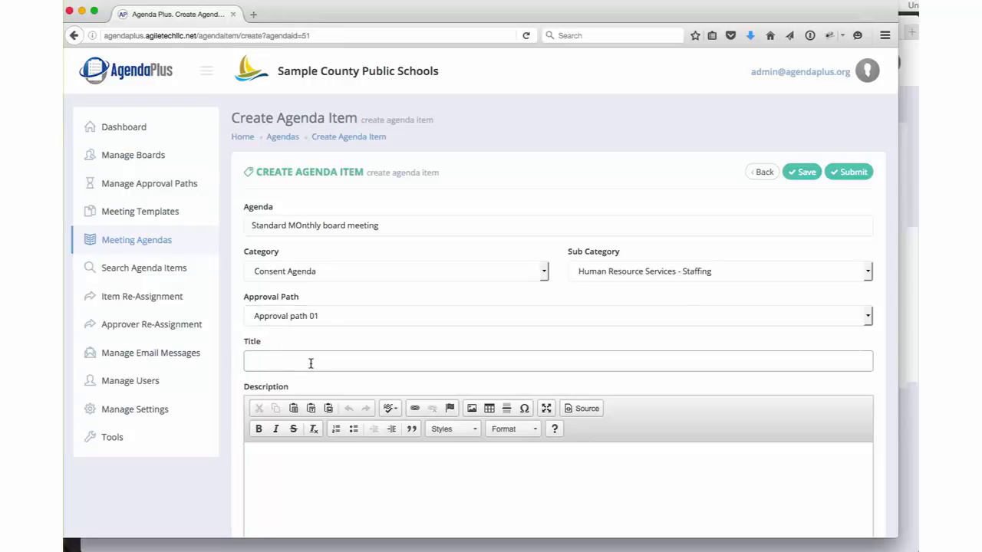
Step: Enter the item title 'Pre-approvals for budgets' and description 'description of the item'
type("Pre-approvals for budgets")
left_click(317, 462)
scroll(421, 463, "down", 5)
type("description of the item")
scroll(439, 484, "down", 3)
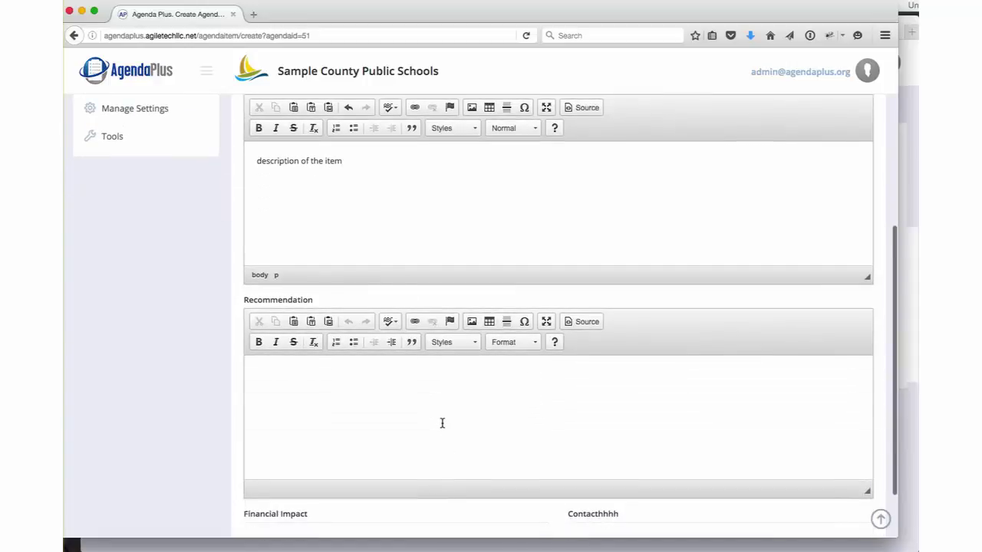
left_click(441, 423)
scroll(445, 424, "down", 3)
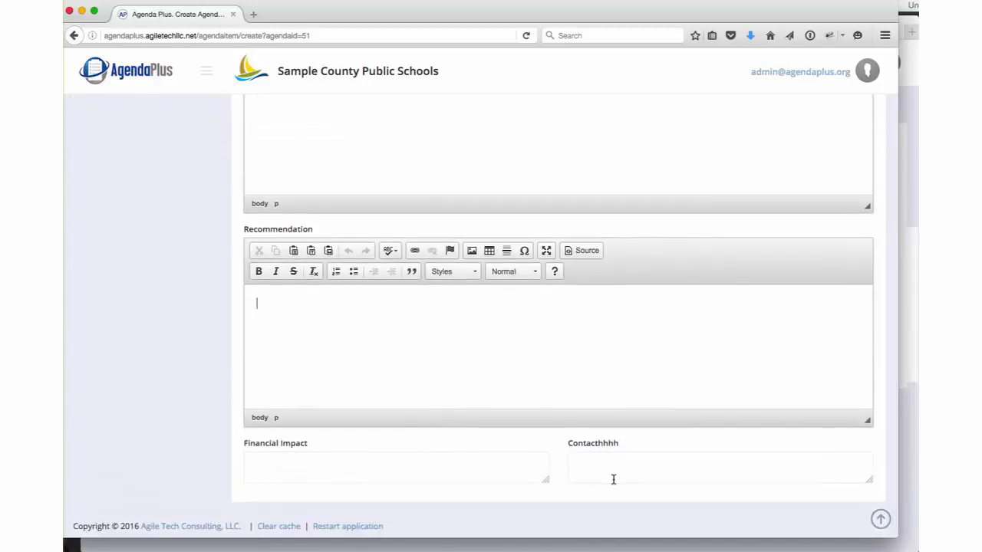
scroll(524, 427, "up", 1)
scroll(523, 422, "up", 14)
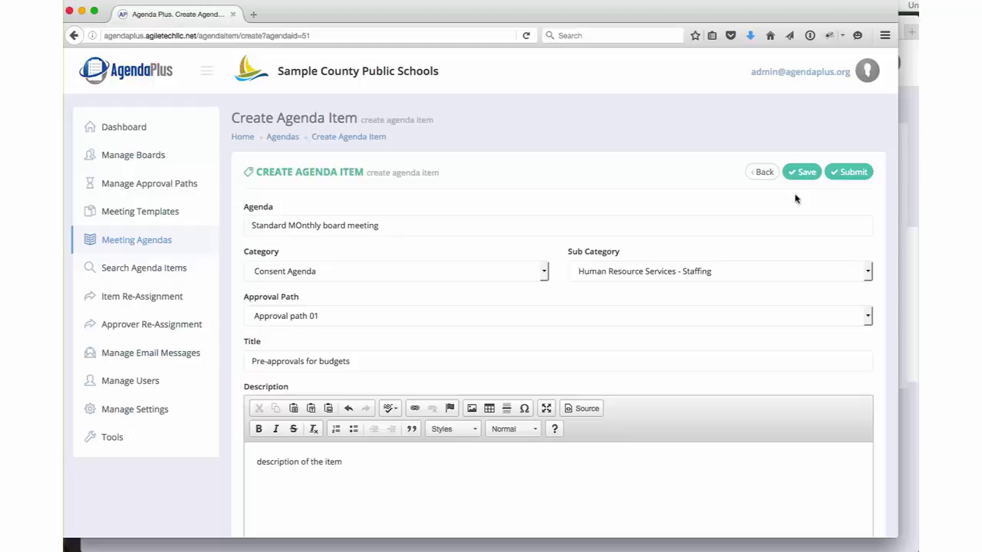
Step: Submit Pre-approvals for budgets, check its pending approval flow under Consent Agenda, and switch to the approver
left_click(850, 175)
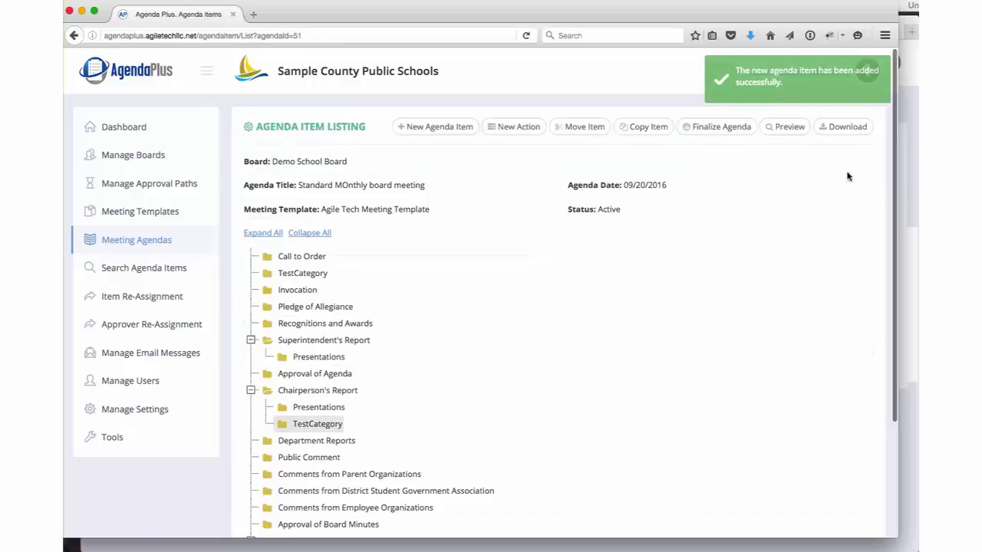
scroll(351, 325, "down", 4)
left_click(251, 400)
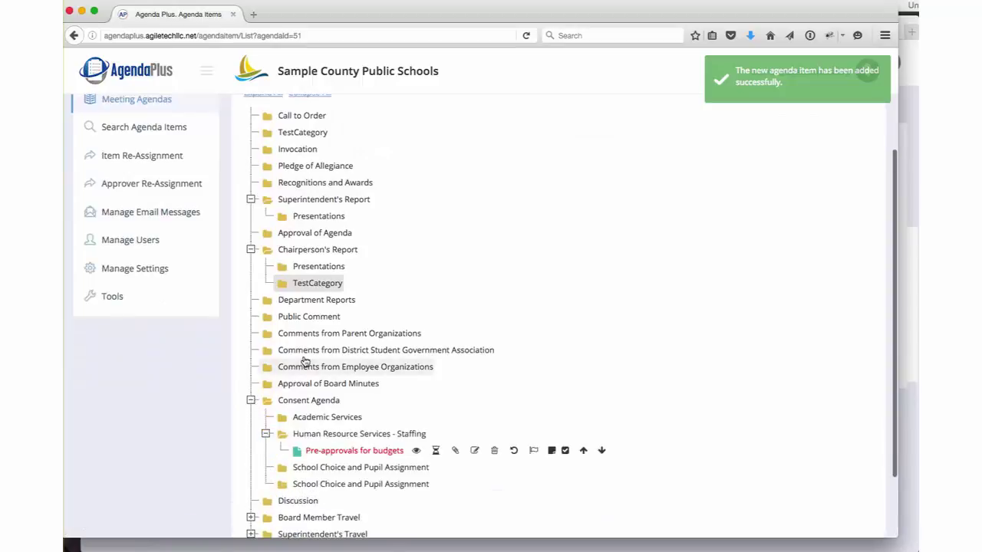
scroll(274, 361, "down", 3)
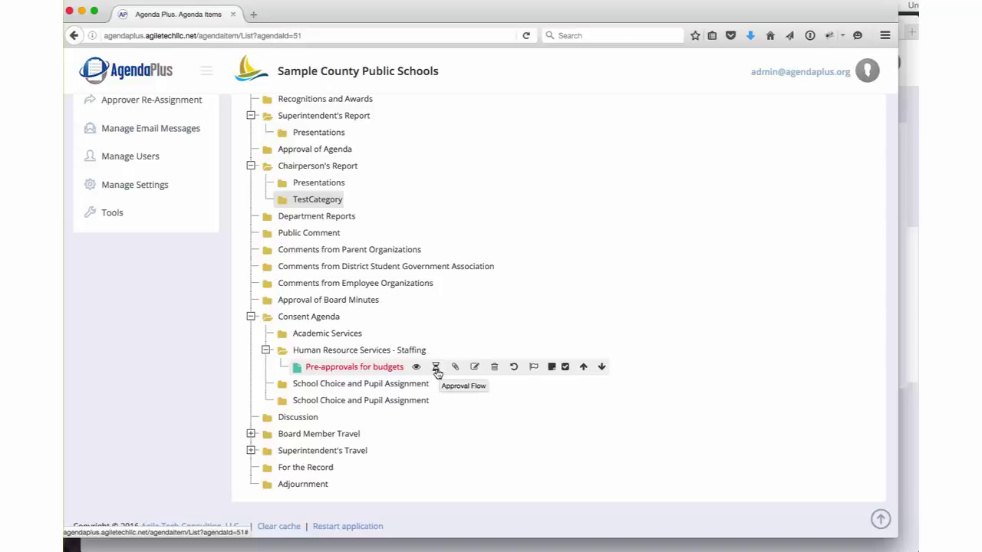
left_click(436, 369)
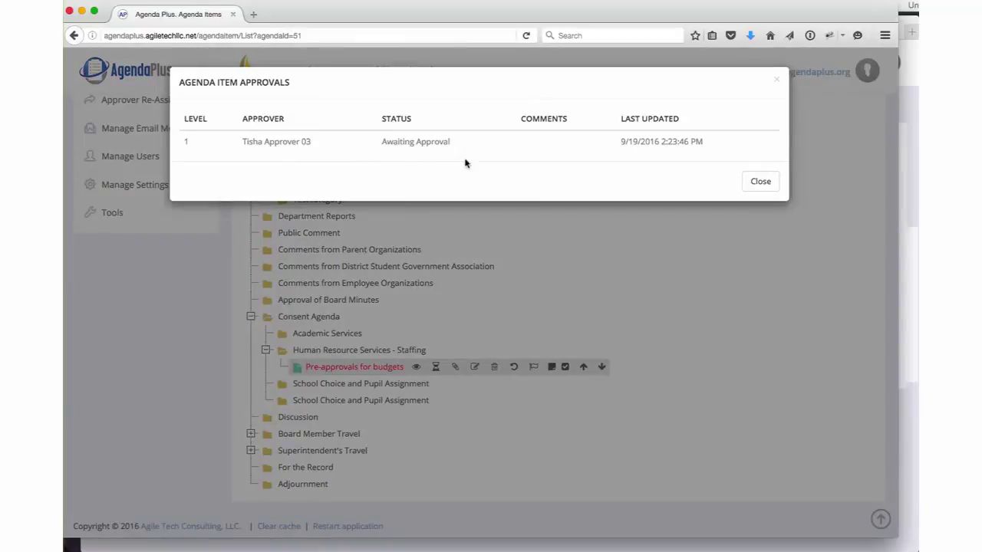
left_click(761, 183)
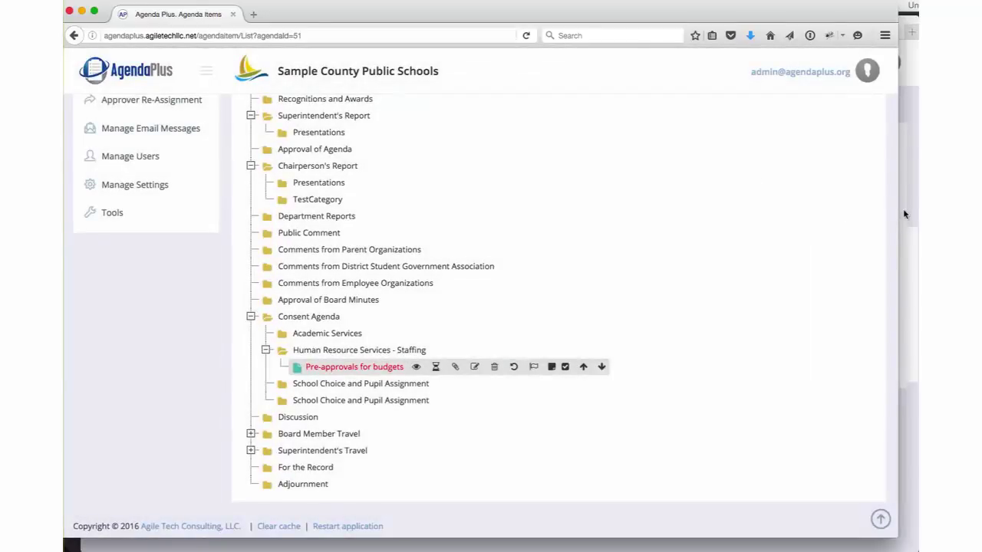
left_click(914, 202)
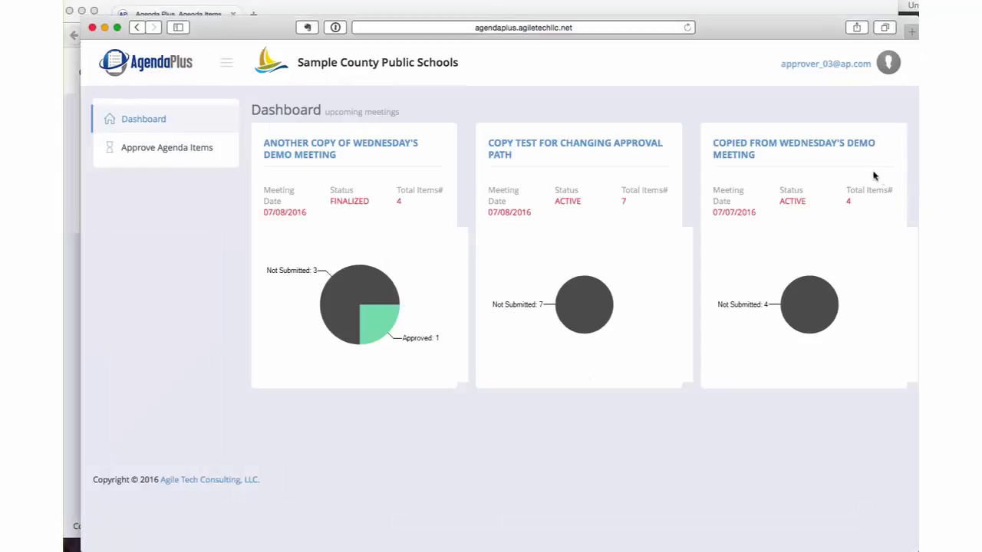
Step: Review the Pre-approvals for budgets details and approval flow in Approve Agenda Items
mouse_move(799, 87)
left_click(156, 149)
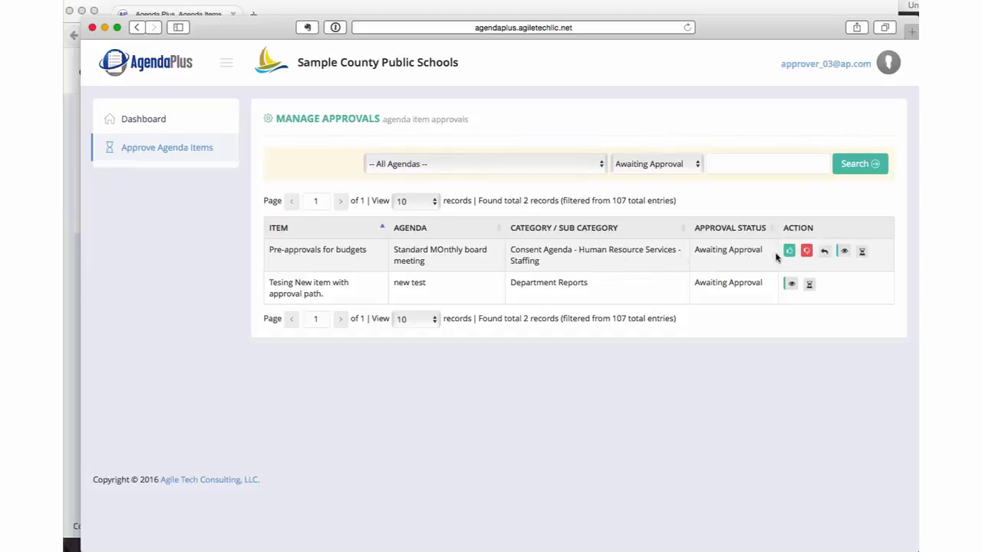
left_click(844, 252)
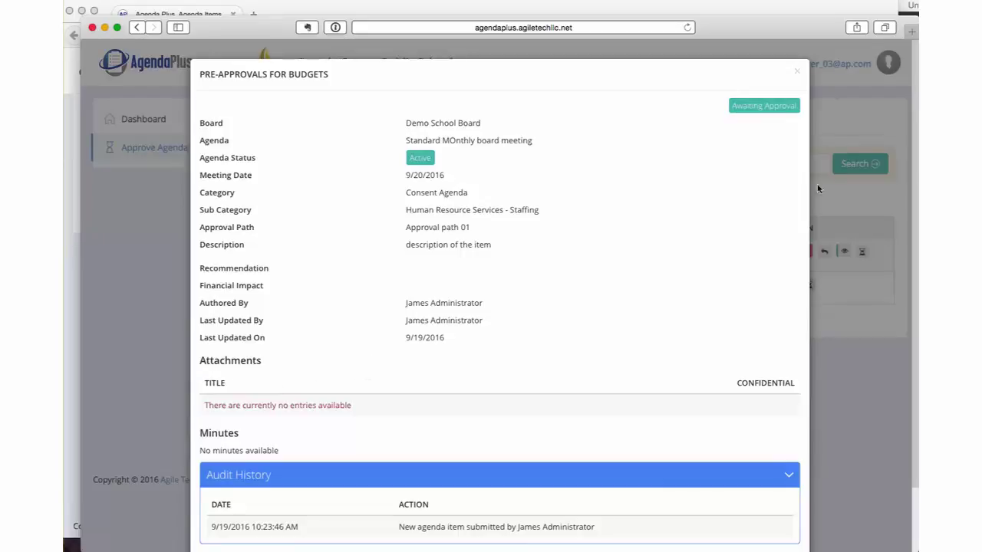
left_click(798, 73)
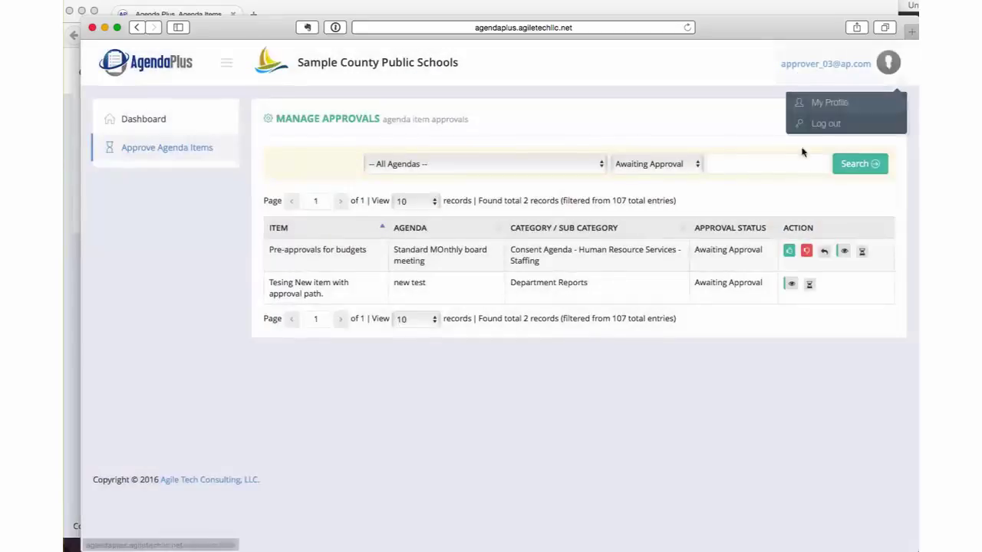
left_click(863, 254)
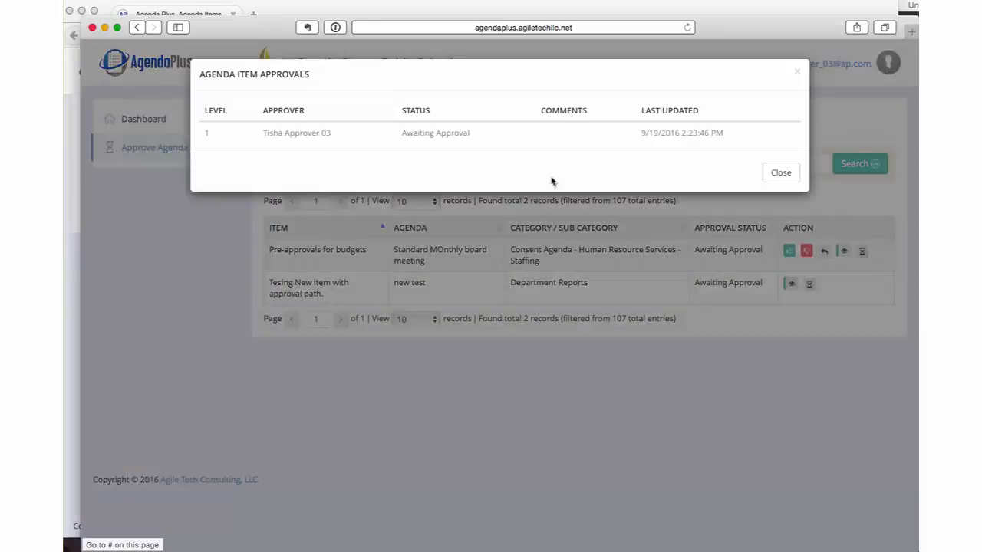
left_click(783, 173)
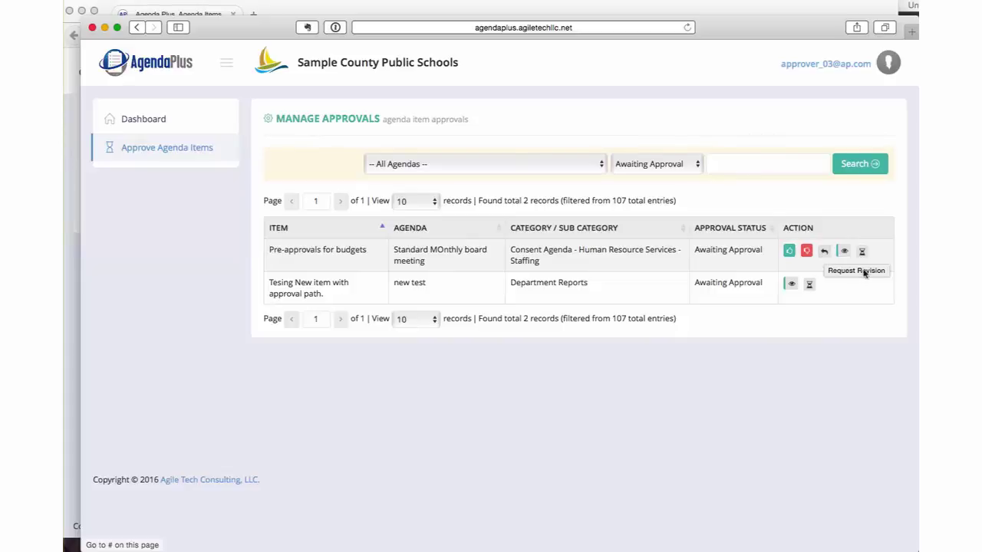
Step: Approve Pre-approvals for budgets, then reload the administrator's agenda to see it approved
left_click(788, 252)
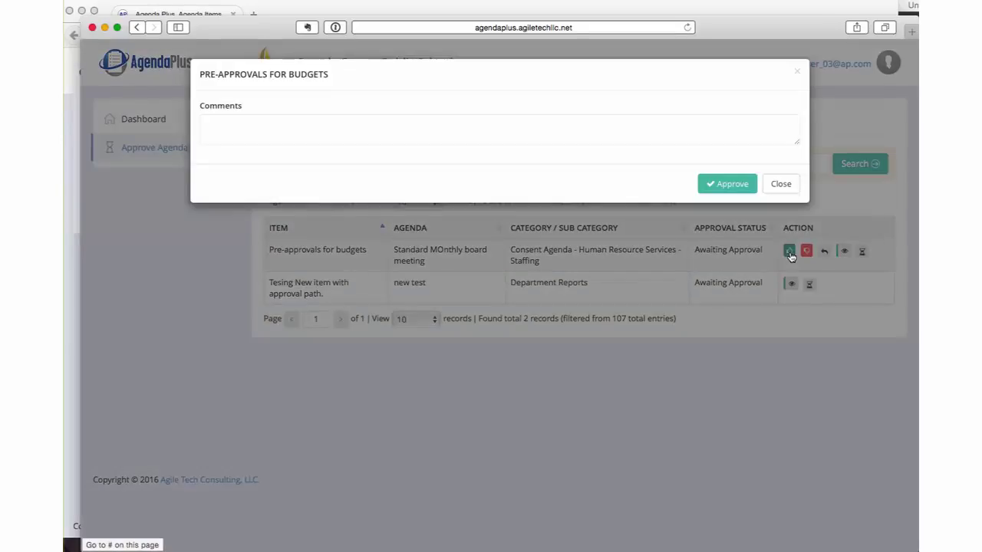
left_click(733, 185)
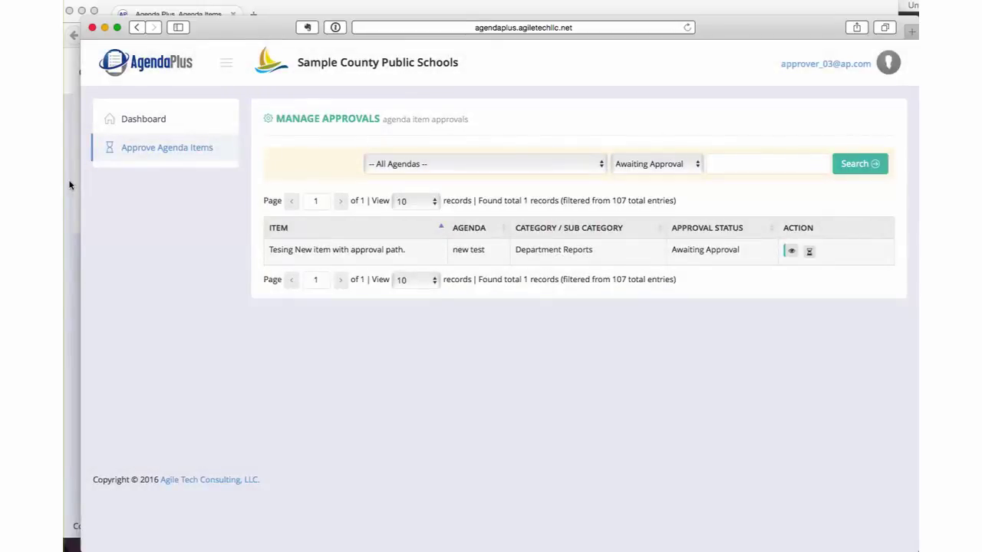
left_click(68, 183)
left_click(527, 37)
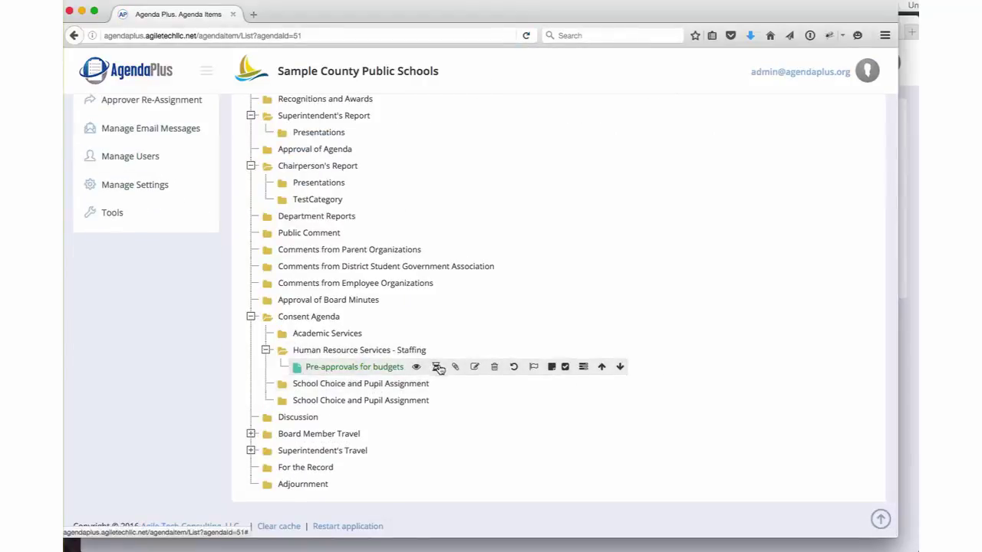
left_click(435, 367)
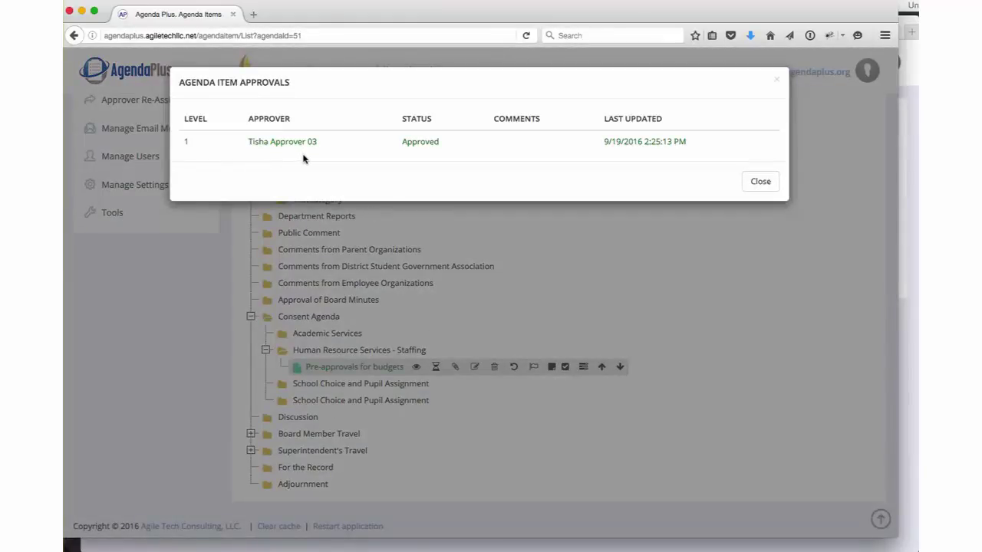
left_click(767, 188)
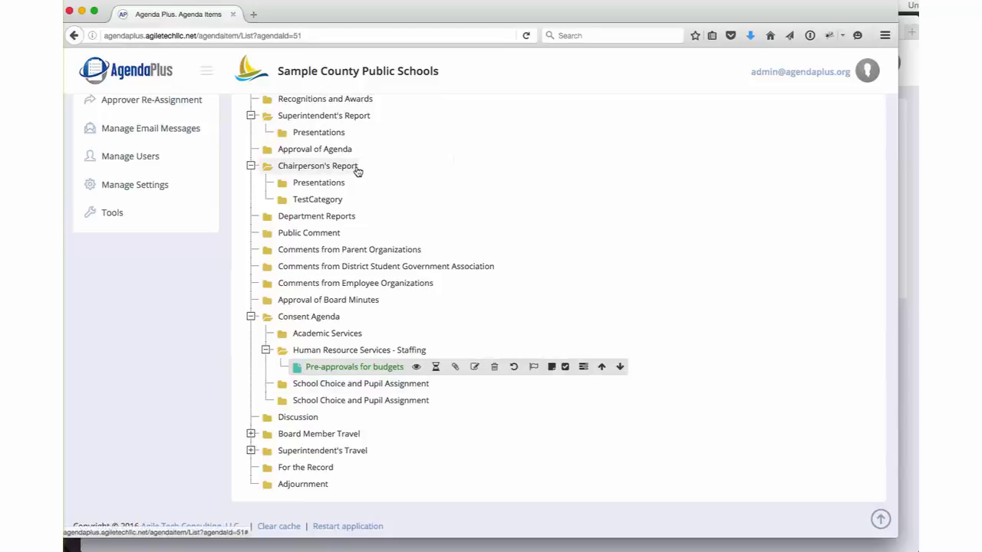
scroll(373, 197, "up", 5)
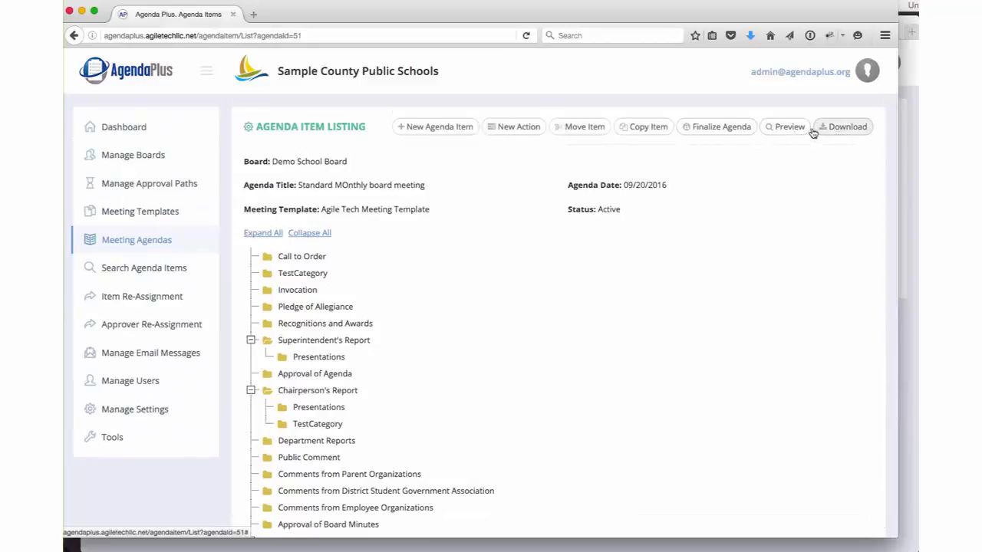
Step: Finalize the Standard MOnthly board meeting agenda and reopen its item listing
left_click(711, 131)
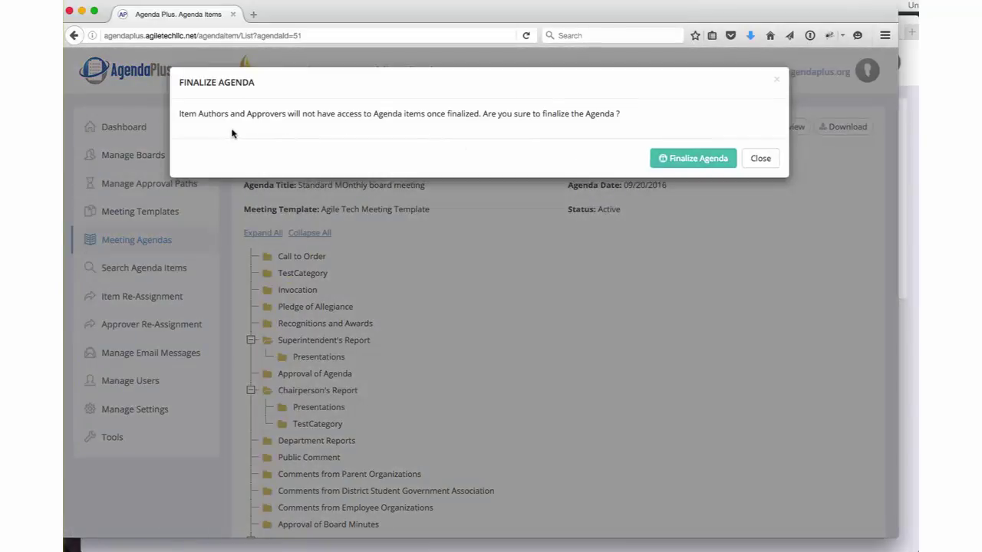
left_click(690, 158)
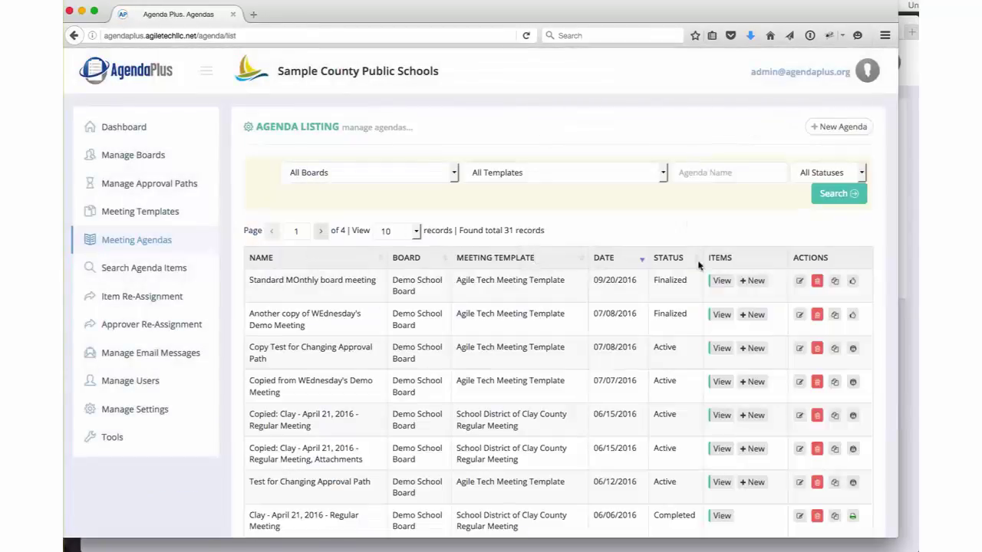
left_click(722, 282)
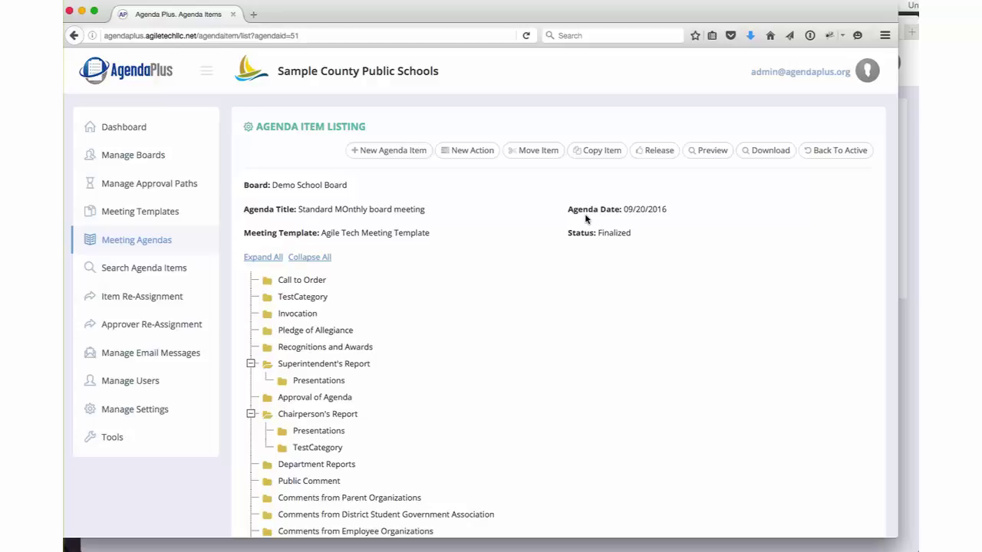
scroll(574, 237, "down", 3)
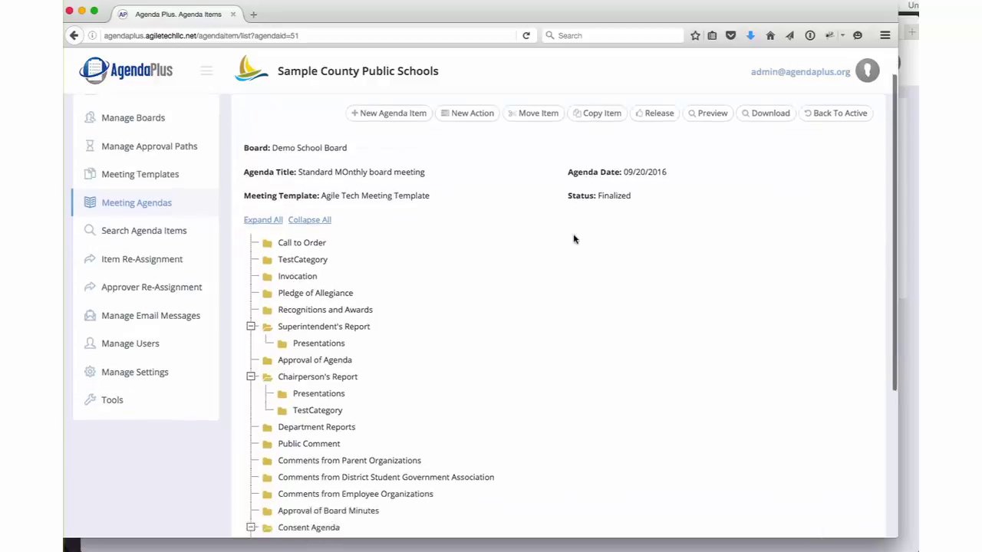